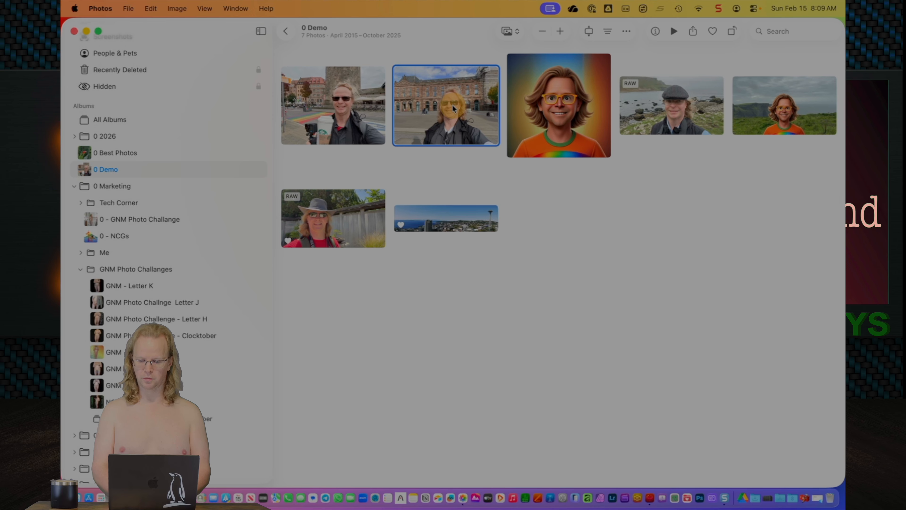
- Open the second selfie in the 0 Demo album for editing in Pixelmator Pro and duplicate its image layer
{"action": "right_click", "coordinate": [454, 107]}
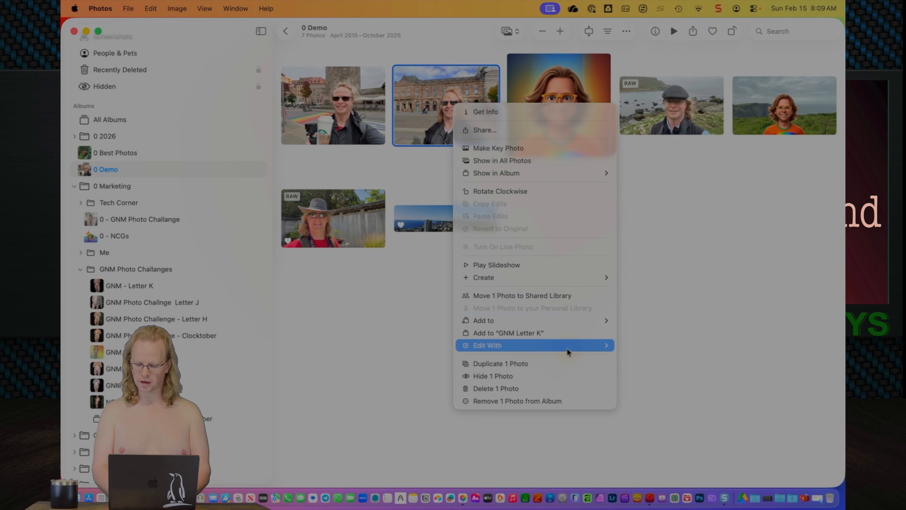
{"action": "mouse_move", "coordinate": [567, 346]}
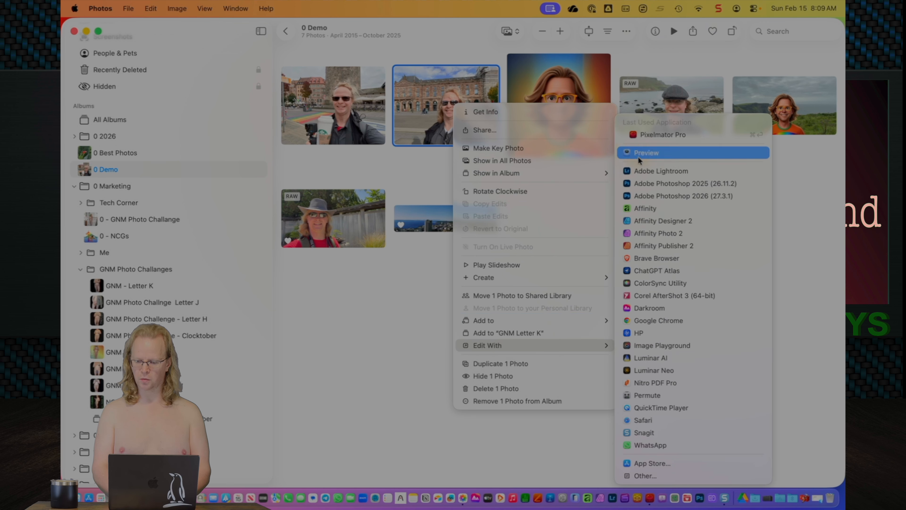
{"action": "left_click", "coordinate": [644, 138]}
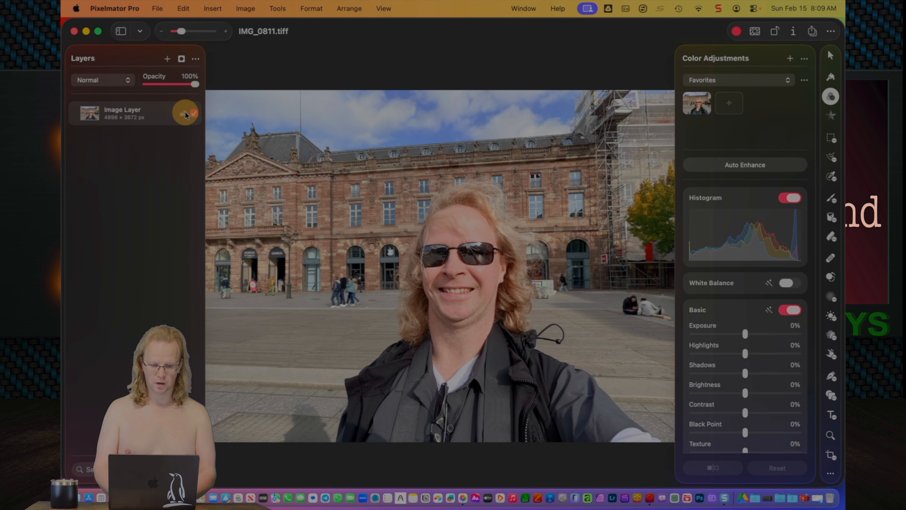
{"action": "key", "text": "super+j"}
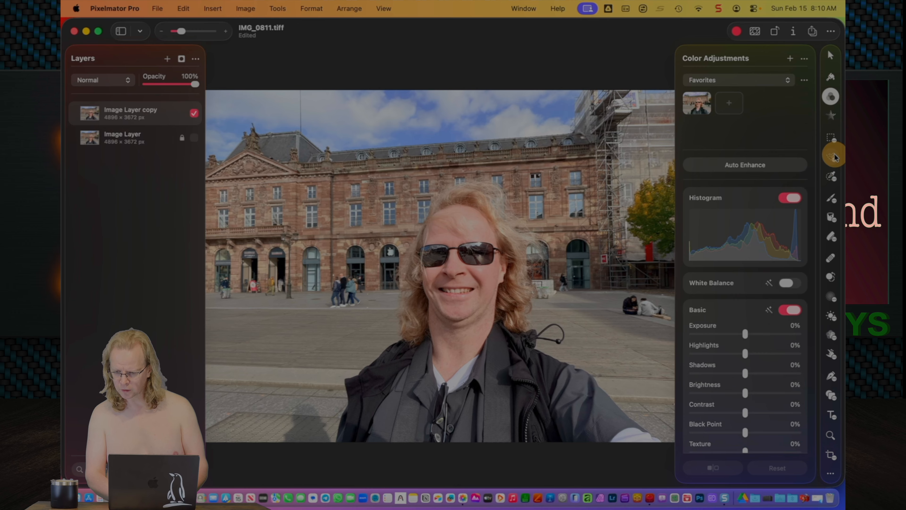
- Select the subject automatically, put it on its own layer and hide the full-photo copy beneath it
{"action": "left_click", "coordinate": [829, 160]}
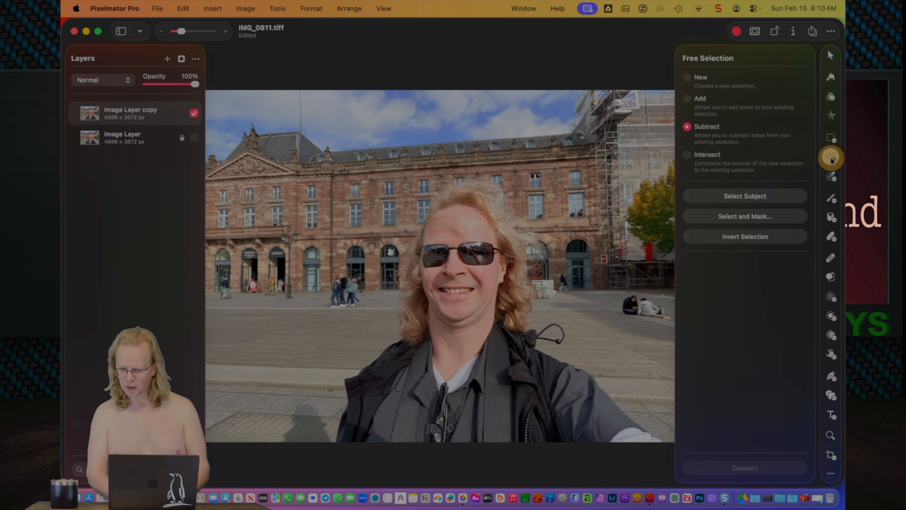
{"action": "left_click", "coordinate": [755, 196]}
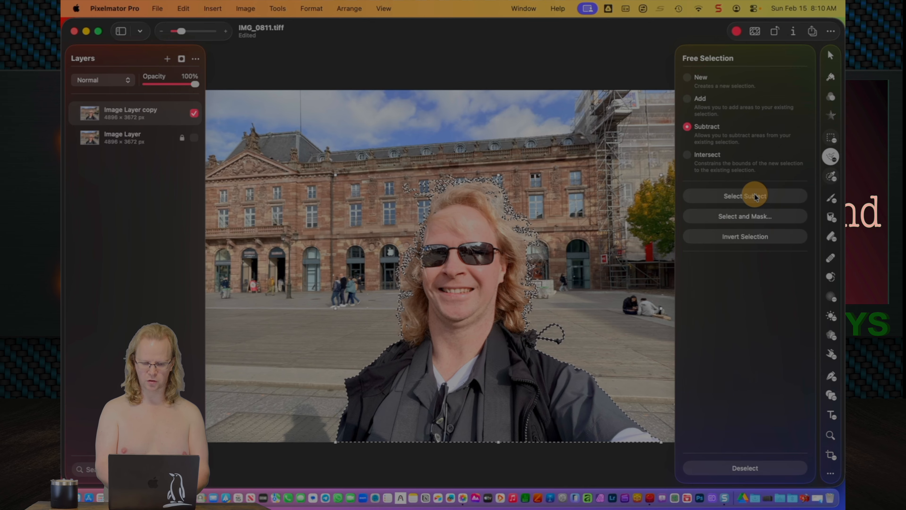
{"action": "key", "text": "super+v"}
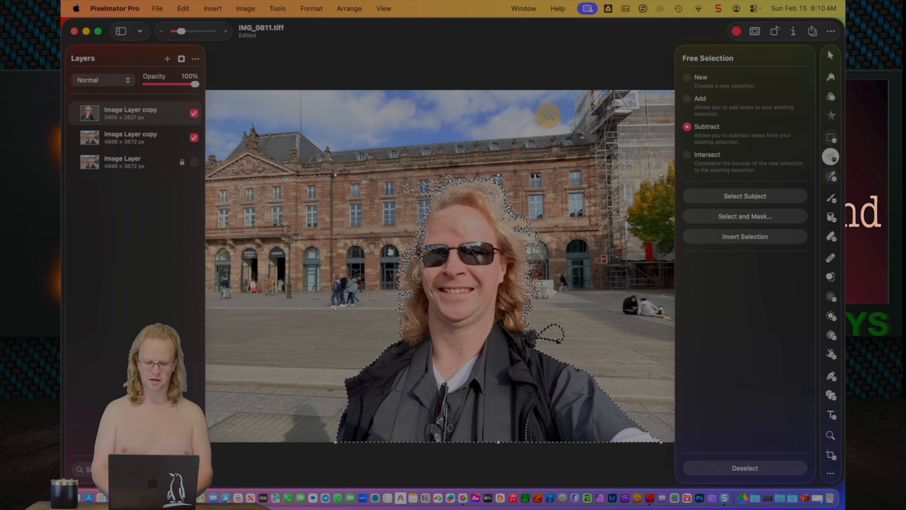
{"action": "left_click", "coordinate": [194, 139]}
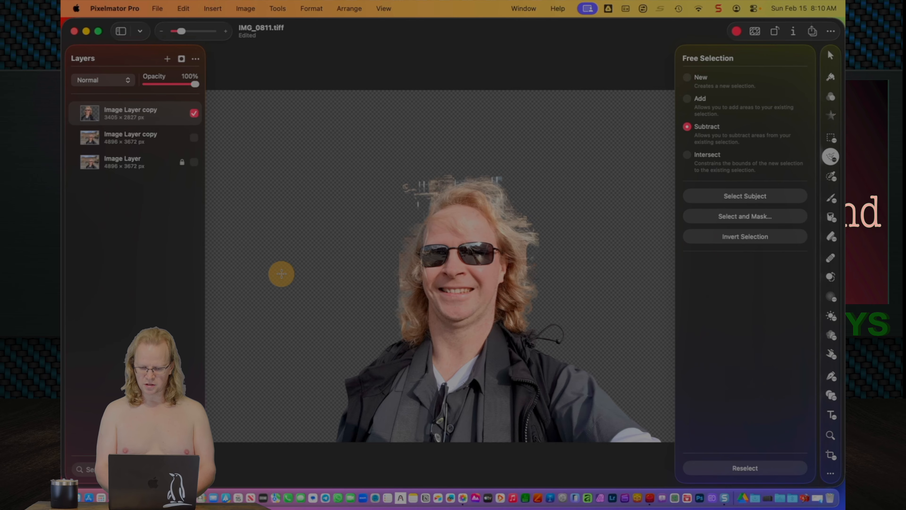
- Erase the leftover building fragments around the top and sides of the man's hair with the 100 px Hard Basic eraser
{"action": "scroll", "coordinate": [281, 272], "scroll_direction": "up", "scroll_amount": 5}
{"action": "scroll", "coordinate": [281, 272], "scroll_direction": "right", "scroll_amount": 8}
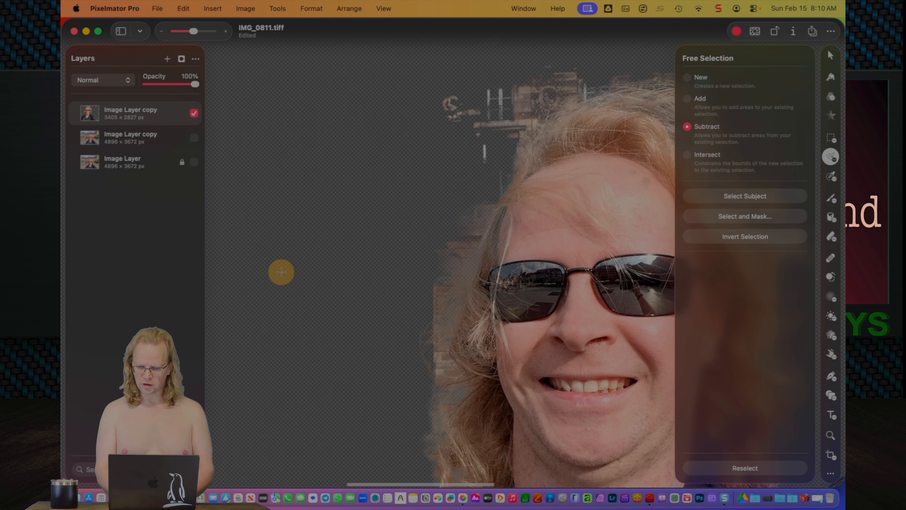
{"action": "scroll", "coordinate": [281, 272], "scroll_direction": "right", "scroll_amount": 5}
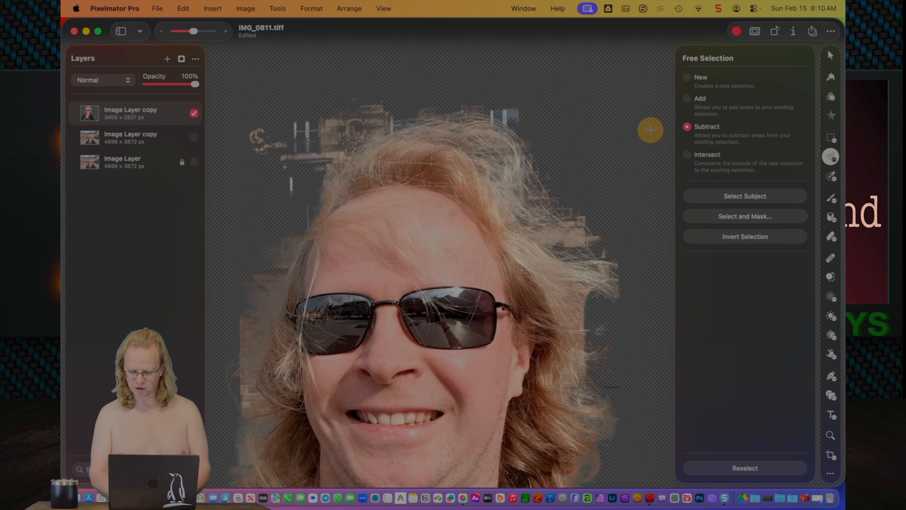
{"action": "key", "text": "e"}
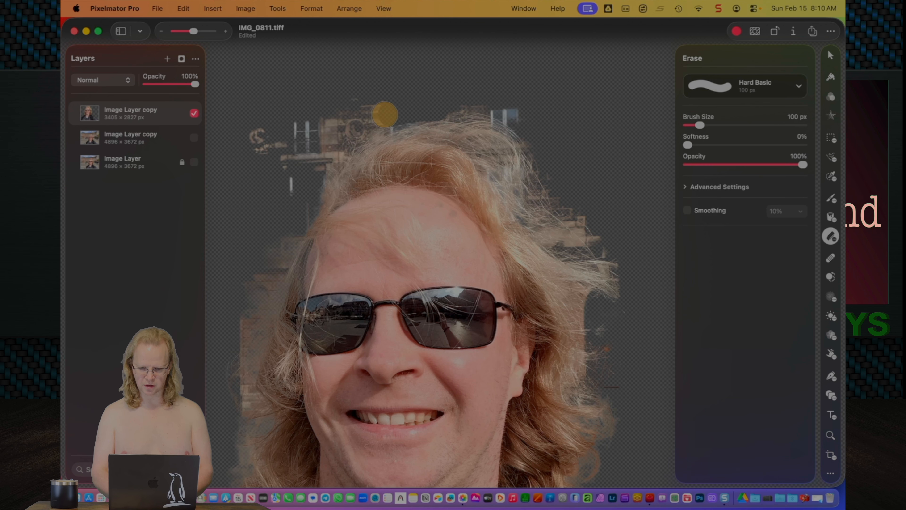
{"action": "mouse_move", "coordinate": [385, 114]}
{"action": "left_mouse_down"}
{"action": "mouse_move", "coordinate": [260, 172]}
{"action": "mouse_move", "coordinate": [382, 118]}
{"action": "mouse_move", "coordinate": [307, 179]}
{"action": "mouse_move", "coordinate": [260, 124]}
{"action": "left_mouse_up"}
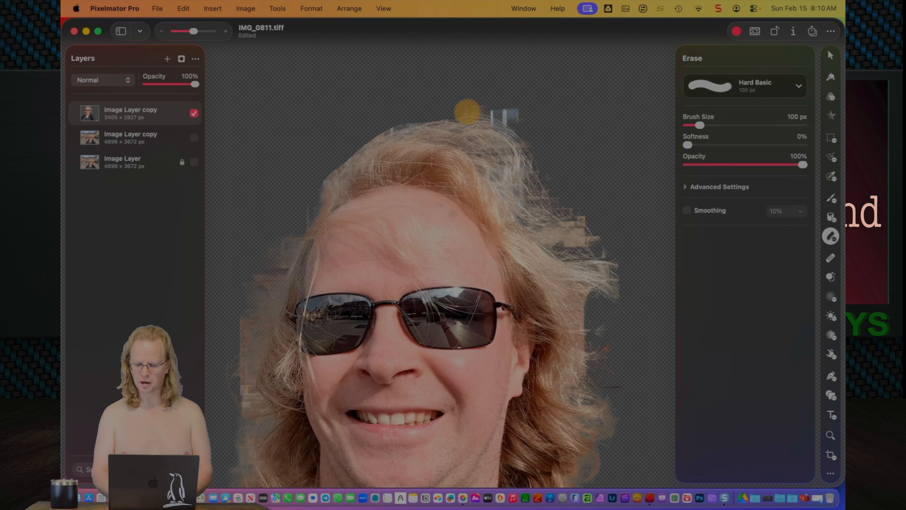
{"action": "mouse_move", "coordinate": [467, 111]}
{"action": "left_mouse_down"}
{"action": "mouse_move", "coordinate": [517, 121]}
{"action": "mouse_move", "coordinate": [534, 138]}
{"action": "mouse_move", "coordinate": [577, 223]}
{"action": "mouse_move", "coordinate": [576, 247]}
{"action": "mouse_move", "coordinate": [610, 248]}
{"action": "mouse_move", "coordinate": [569, 232]}
{"action": "mouse_move", "coordinate": [514, 163]}
{"action": "mouse_move", "coordinate": [456, 129]}
{"action": "mouse_move", "coordinate": [382, 135]}
{"action": "mouse_move", "coordinate": [327, 171]}
{"action": "mouse_move", "coordinate": [288, 219]}
{"action": "mouse_move", "coordinate": [237, 398]}
{"action": "mouse_move", "coordinate": [240, 314]}
{"action": "mouse_move", "coordinate": [265, 237]}
{"action": "mouse_move", "coordinate": [284, 225]}
{"action": "mouse_move", "coordinate": [259, 338]}
{"action": "mouse_move", "coordinate": [270, 265]}
{"action": "mouse_move", "coordinate": [301, 191]}
{"action": "mouse_move", "coordinate": [295, 219]}
{"action": "mouse_move", "coordinate": [306, 205]}
{"action": "mouse_move", "coordinate": [317, 137]}
{"action": "mouse_move", "coordinate": [466, 111]}
{"action": "mouse_move", "coordinate": [513, 152]}
{"action": "mouse_move", "coordinate": [484, 134]}
{"action": "mouse_move", "coordinate": [518, 148]}
{"action": "mouse_move", "coordinate": [545, 178]}
{"action": "mouse_move", "coordinate": [491, 158]}
{"action": "mouse_move", "coordinate": [532, 218]}
{"action": "mouse_move", "coordinate": [592, 270]}
{"action": "mouse_move", "coordinate": [611, 315]}
{"action": "mouse_move", "coordinate": [605, 272]}
{"action": "mouse_move", "coordinate": [613, 263]}
{"action": "mouse_move", "coordinate": [599, 387]}
{"action": "mouse_move", "coordinate": [619, 393]}
{"action": "mouse_move", "coordinate": [610, 382]}
{"action": "mouse_move", "coordinate": [620, 353]}
{"action": "mouse_move", "coordinate": [595, 289]}
{"action": "left_mouse_up"}
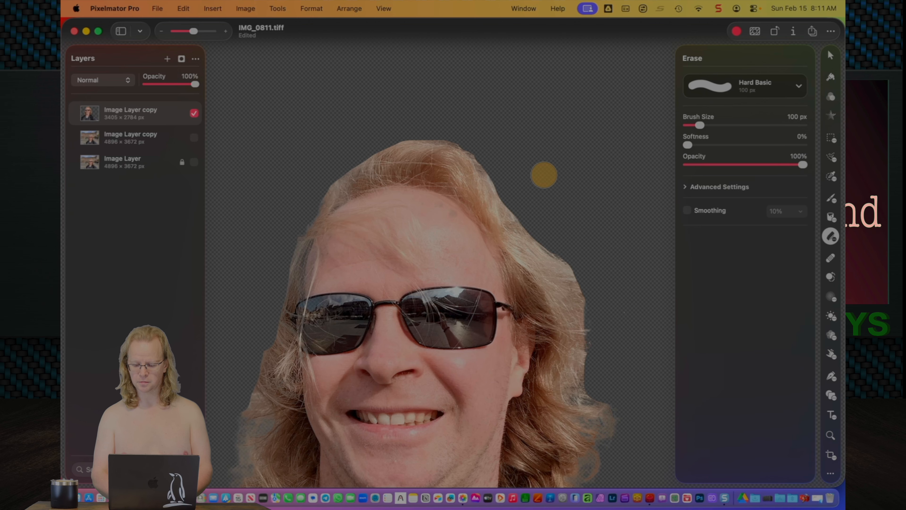
- Erase the remaining background fringe along the hair above the shoulder on the image's left side
{"action": "scroll", "coordinate": [543, 175], "scroll_direction": "down", "scroll_amount": 10}
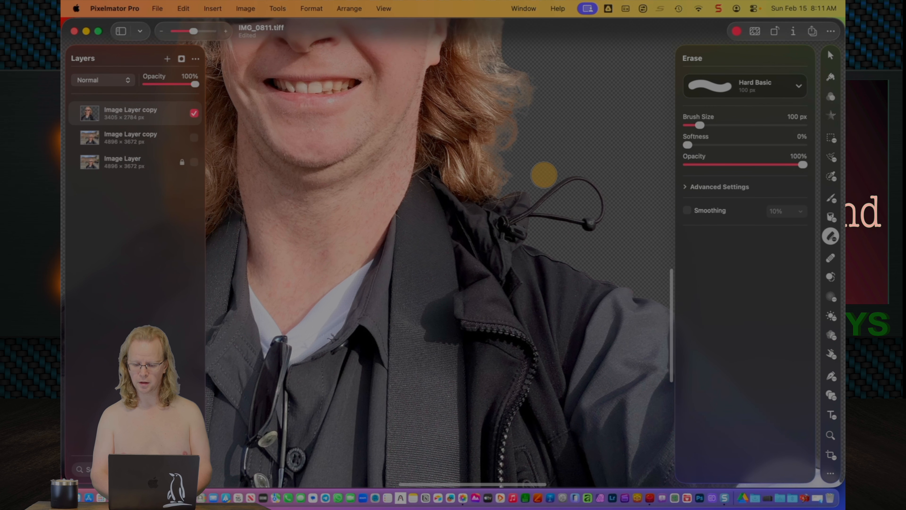
{"action": "scroll", "coordinate": [543, 174], "scroll_direction": "up", "scroll_amount": 5}
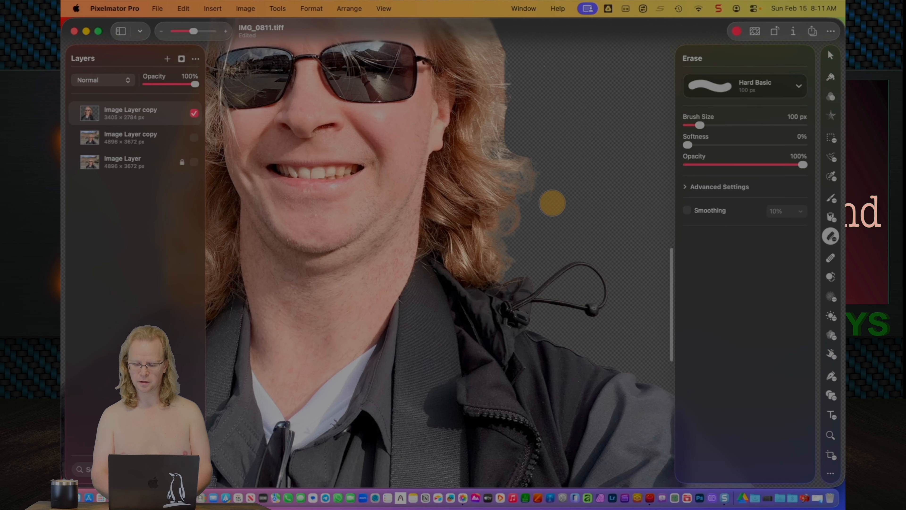
{"action": "scroll", "coordinate": [552, 203], "scroll_direction": "down", "scroll_amount": 5}
{"action": "scroll", "coordinate": [552, 203], "scroll_direction": "left", "scroll_amount": 10}
{"action": "scroll", "coordinate": [552, 202], "scroll_direction": "up", "scroll_amount": 5}
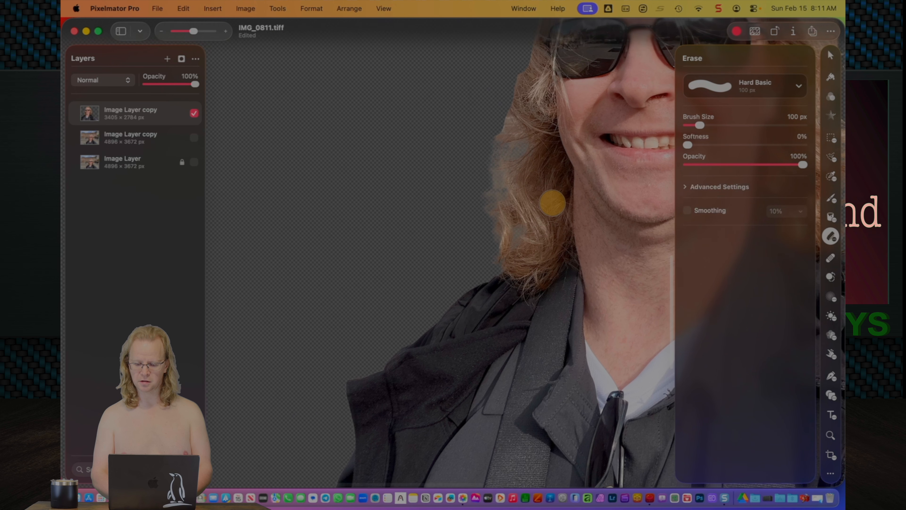
{"action": "scroll", "coordinate": [512, 178], "scroll_direction": "left", "scroll_amount": 2}
{"action": "mouse_move", "coordinate": [504, 194]}
{"action": "left_mouse_down"}
{"action": "mouse_move", "coordinate": [501, 269]}
{"action": "mouse_move", "coordinate": [513, 268]}
{"action": "mouse_move", "coordinate": [515, 247]}
{"action": "left_mouse_up"}
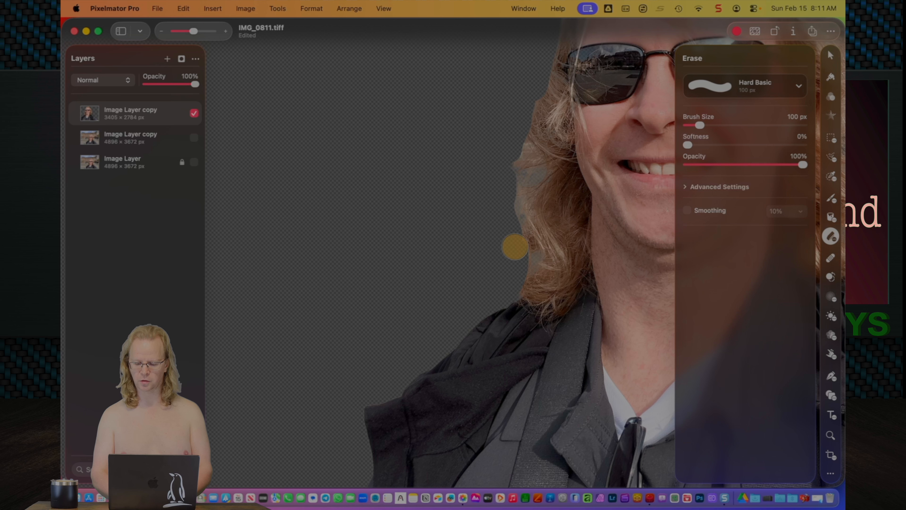
- Crop the canvas in from its right edge to about 4358 px wide, cutting off the end of the outstretched arm
{"action": "scroll", "coordinate": [499, 227], "scroll_direction": "up", "scroll_amount": 3}
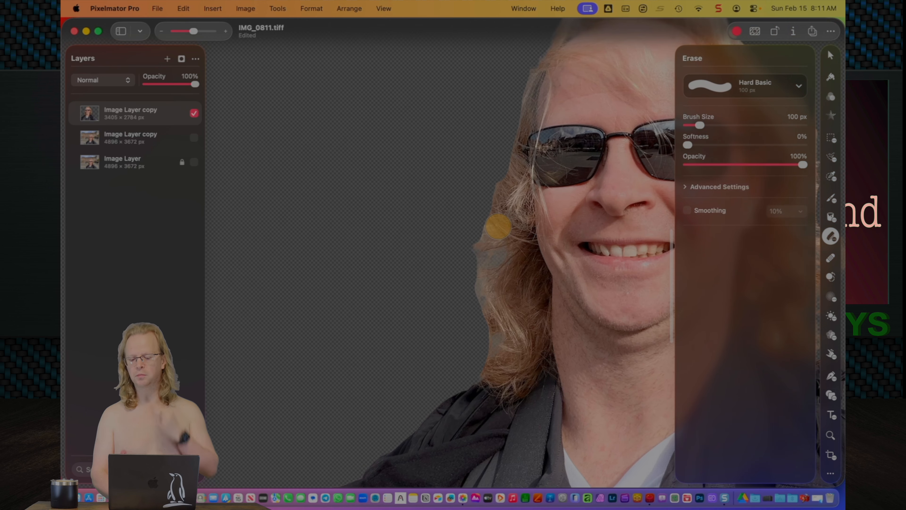
{"action": "scroll", "coordinate": [500, 227], "scroll_direction": "up", "scroll_amount": 3}
{"action": "scroll", "coordinate": [499, 227], "scroll_direction": "right", "scroll_amount": 3}
{"action": "scroll", "coordinate": [498, 226], "scroll_direction": "up", "scroll_amount": 5}
{"action": "scroll", "coordinate": [498, 226], "scroll_direction": "right", "scroll_amount": 3}
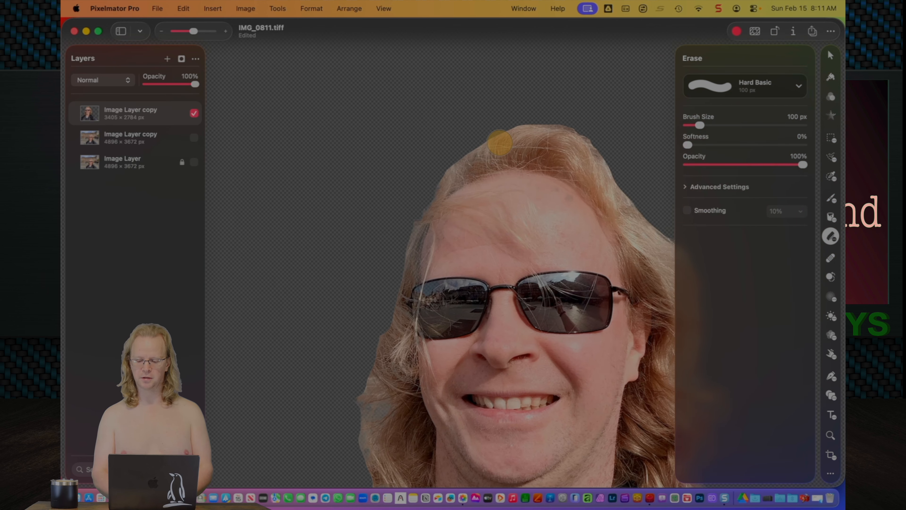
{"action": "scroll", "coordinate": [500, 142], "scroll_direction": "down", "scroll_amount": 10}
{"action": "scroll", "coordinate": [499, 143], "scroll_direction": "up", "scroll_amount": 6}
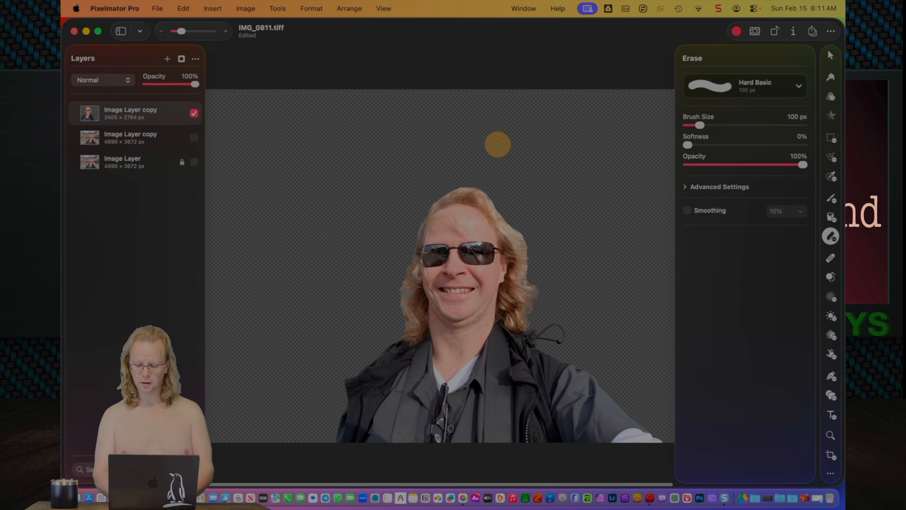
{"action": "scroll", "coordinate": [498, 144], "scroll_direction": "down", "scroll_amount": 4}
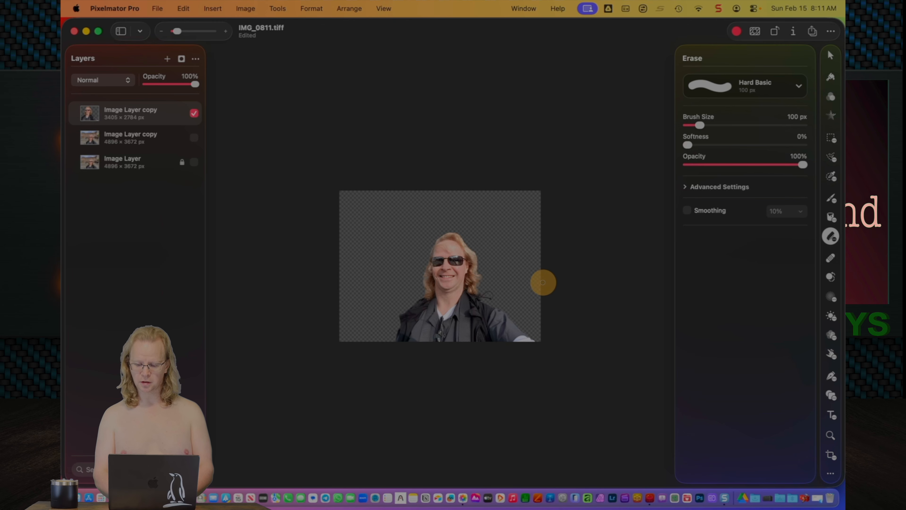
{"action": "key", "text": "c"}
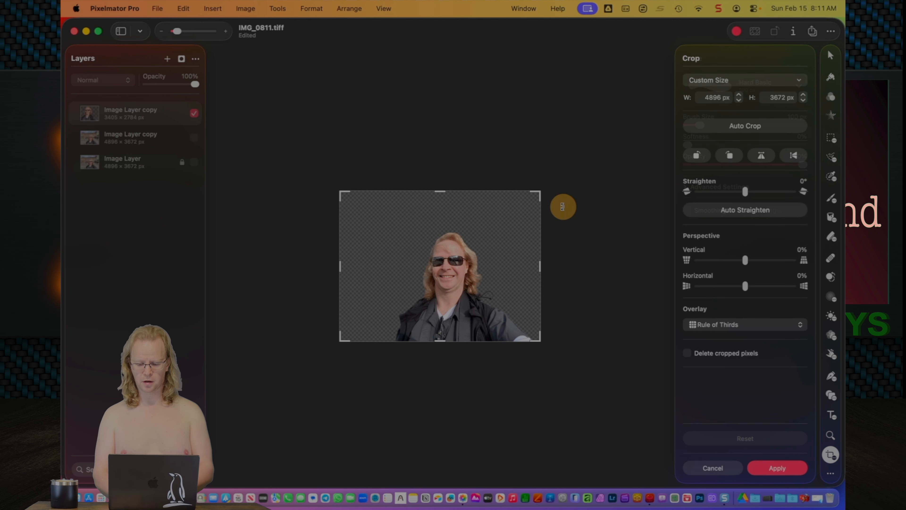
{"action": "left_click_drag", "start_coordinate": [536, 267], "coordinate": [518, 269]}
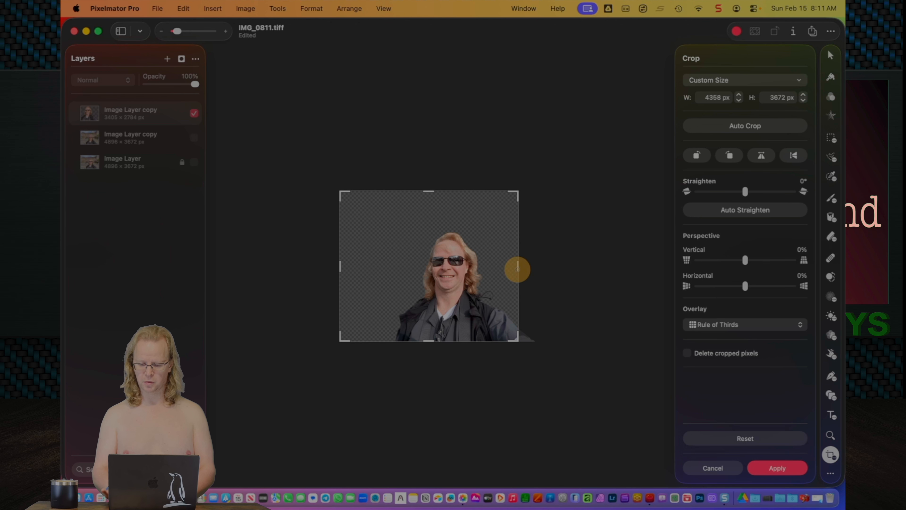
{"action": "key", "text": "e"}
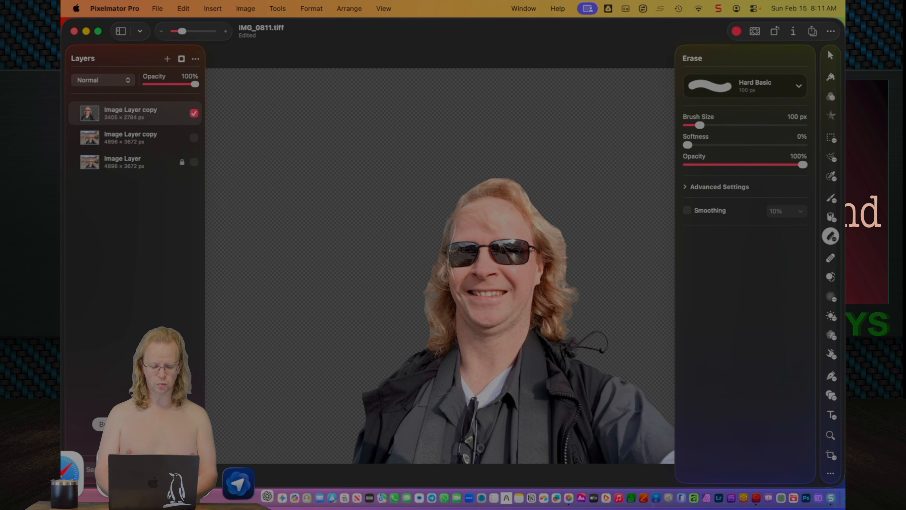
- Switch to the Brave browser and run an image search for "castle in germany" in a new tab
{"action": "left_click", "coordinate": [119, 473]}
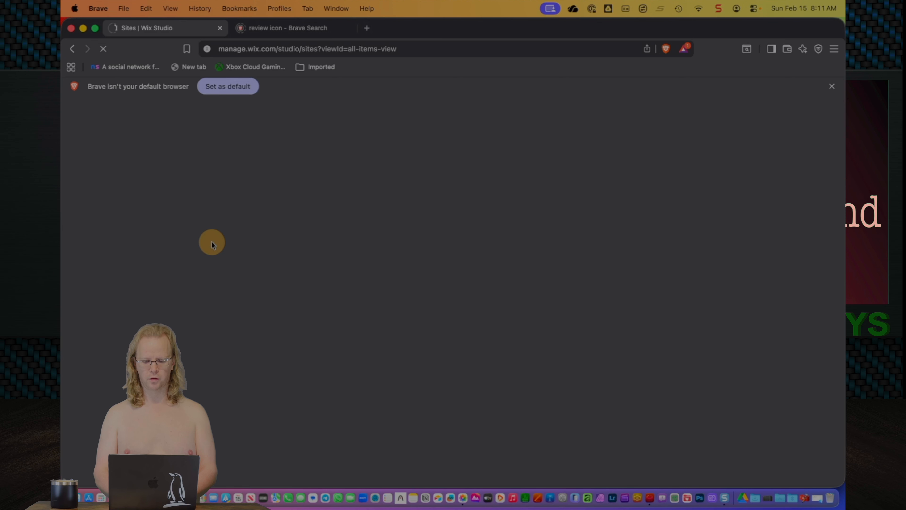
{"action": "left_click", "coordinate": [330, 49]}
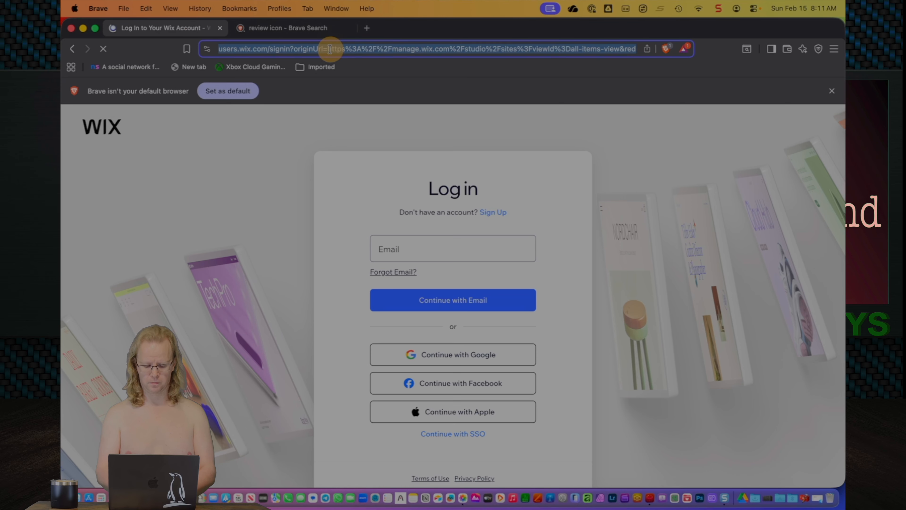
{"action": "key", "text": "BackSpace"}
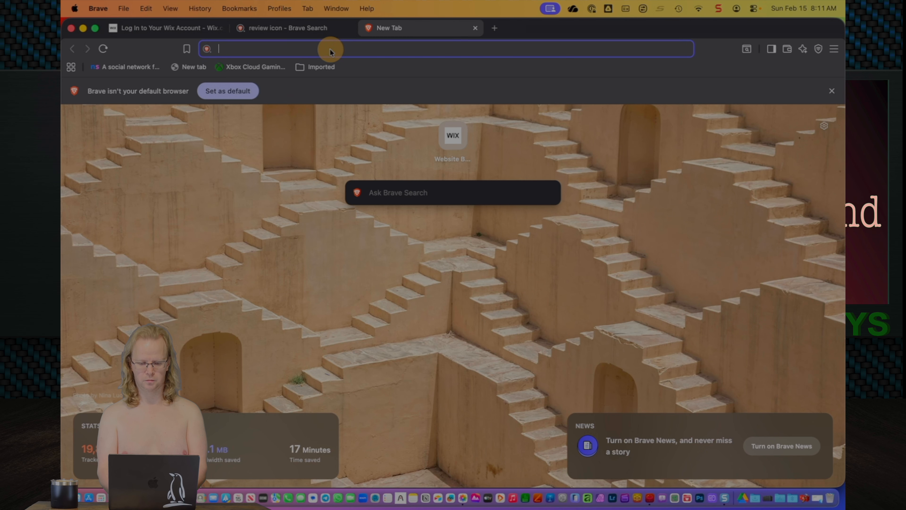
{"action": "type", "text": "castle in"}
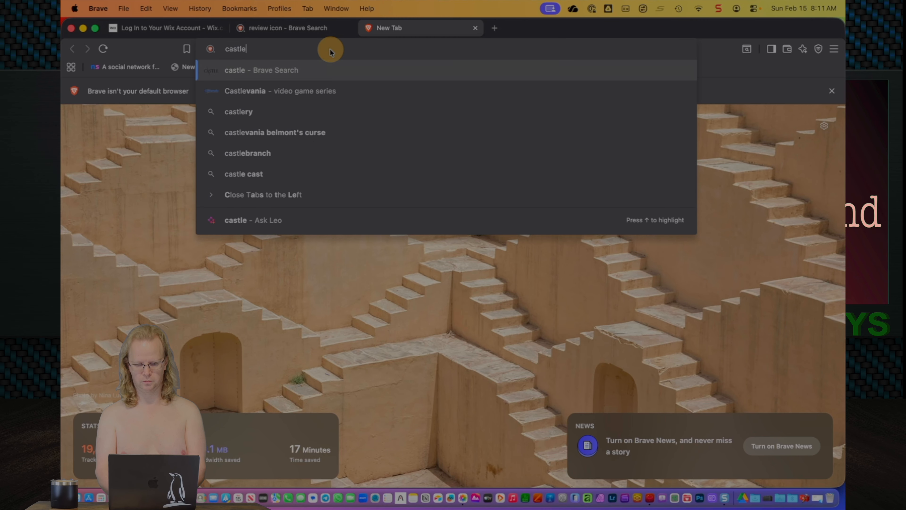
{"action": "type", "text": " germany"}
{"action": "key", "text": "Return"}
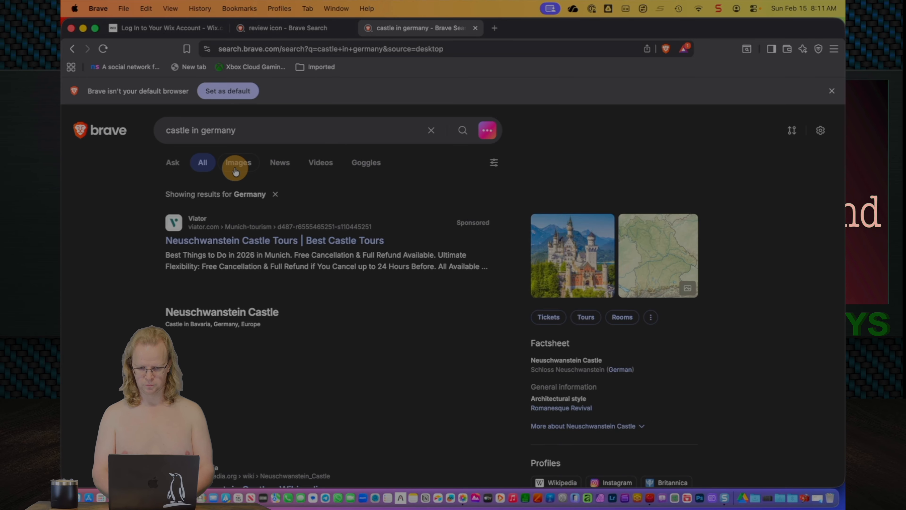
{"action": "left_click", "coordinate": [238, 163]}
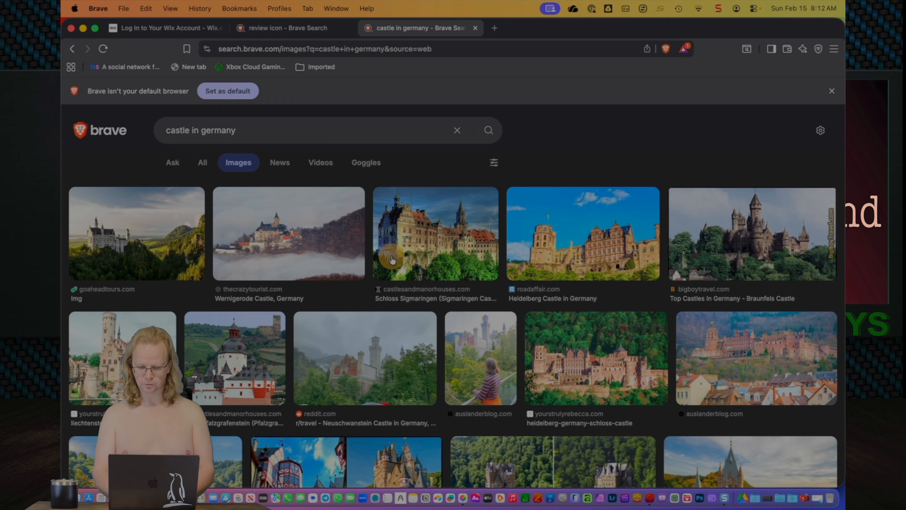
- Open the preview of the goaheadtours.com castle picture and copy the image
{"action": "left_click", "coordinate": [323, 240]}
{"action": "left_click", "coordinate": [174, 237]}
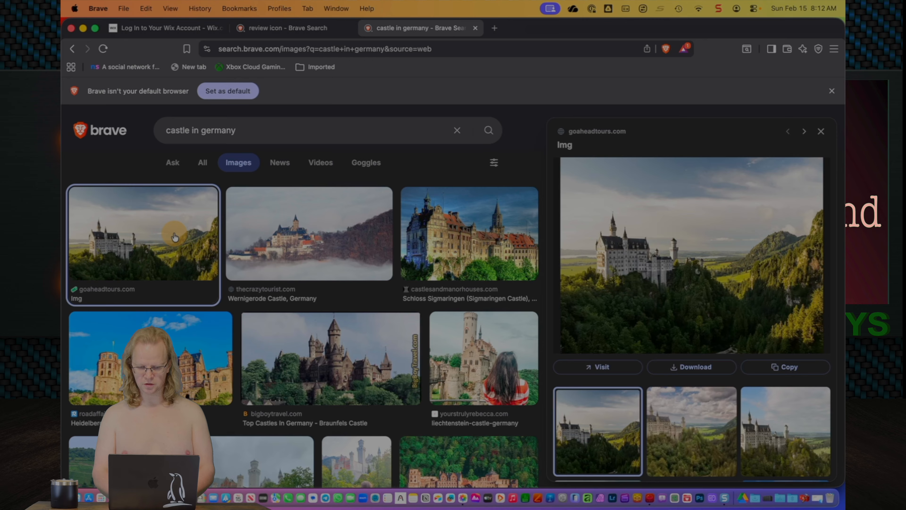
{"action": "right_click", "coordinate": [674, 284]}
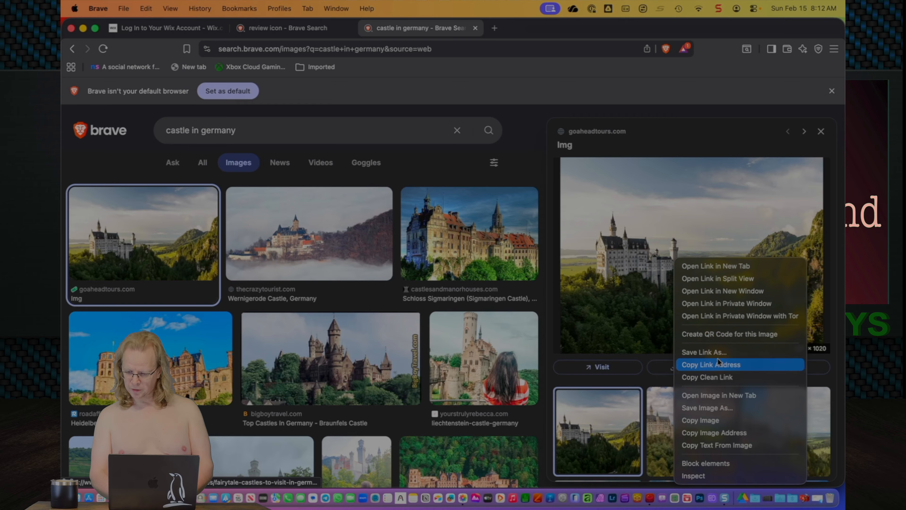
{"action": "left_click", "coordinate": [724, 418]}
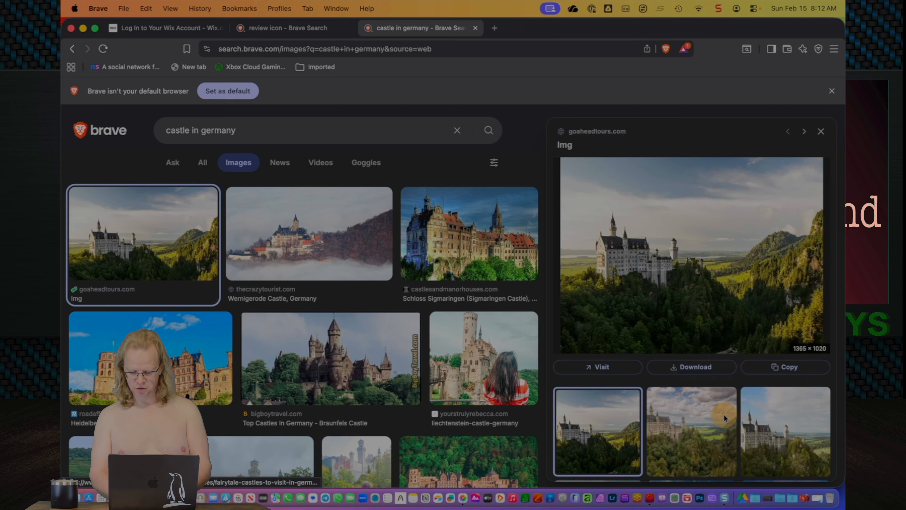
- Return to Pixelmator Pro, paste the copied castle picture as a new layer and activate the Arrange tool
{"action": "key", "text": "super+Tab"}
{"action": "key", "text": "super+v"}
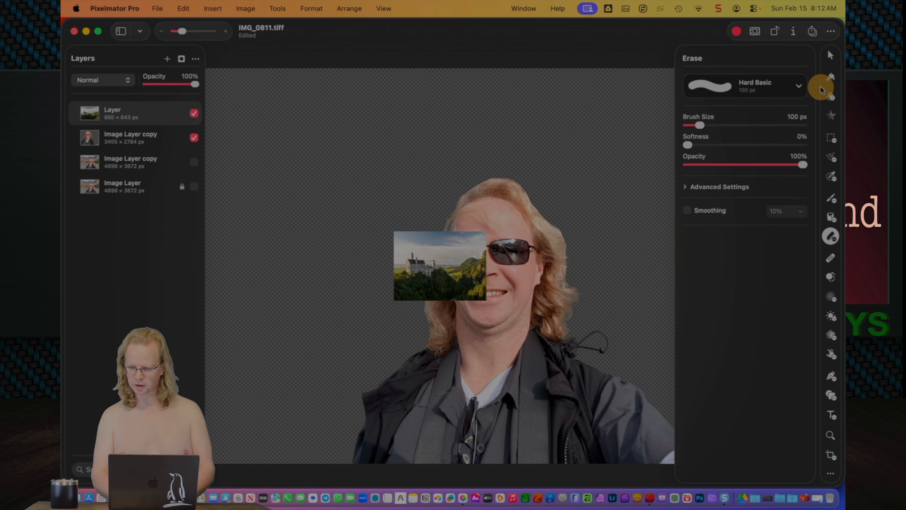
{"action": "left_click", "coordinate": [830, 56]}
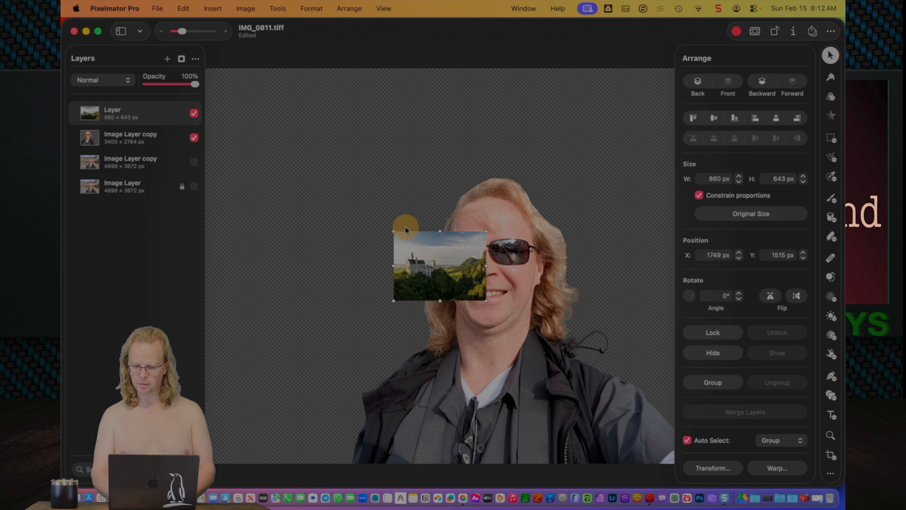
- Scale the castle layer proportionally to about 4911 × 3672 px and align it with the canvas's top edge so it fills the canvas
{"action": "left_click_drag", "start_coordinate": [391, 231], "coordinate": [172, 75]}
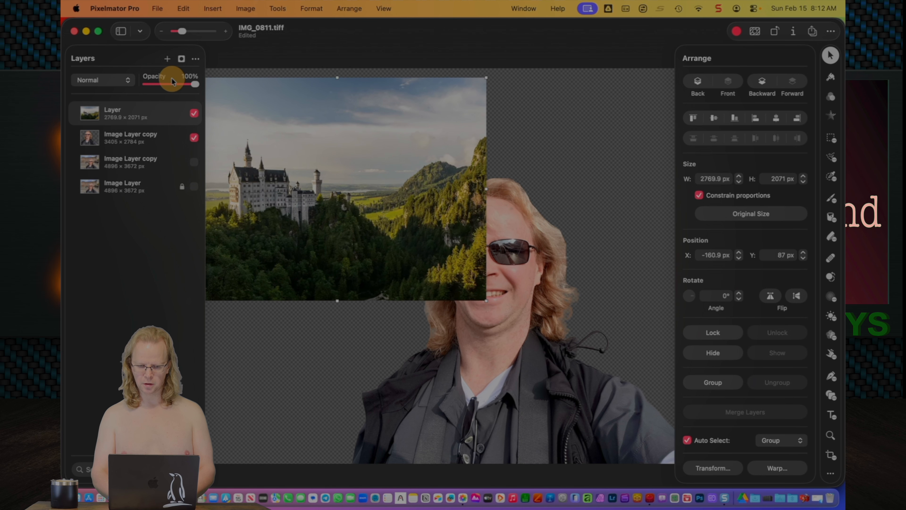
{"action": "scroll", "coordinate": [315, 186], "scroll_direction": "down", "scroll_amount": 5}
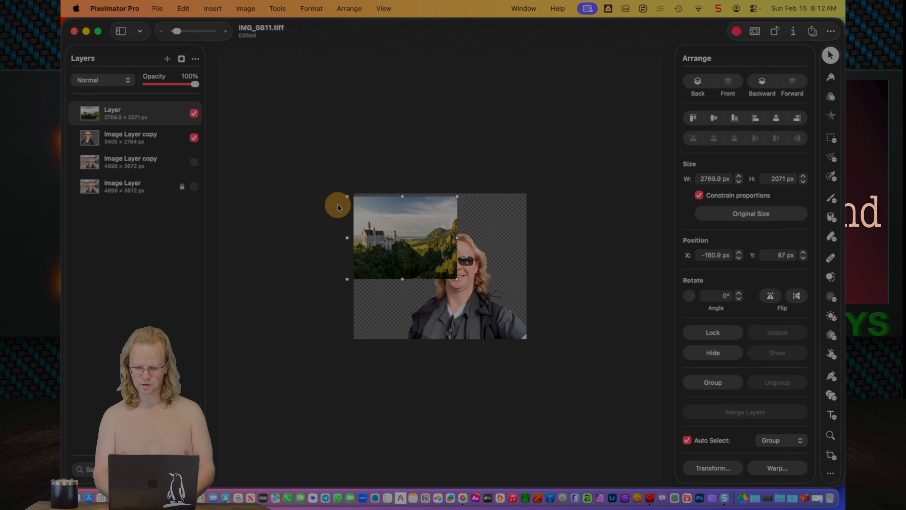
{"action": "left_click_drag", "start_coordinate": [372, 223], "coordinate": [374, 220]}
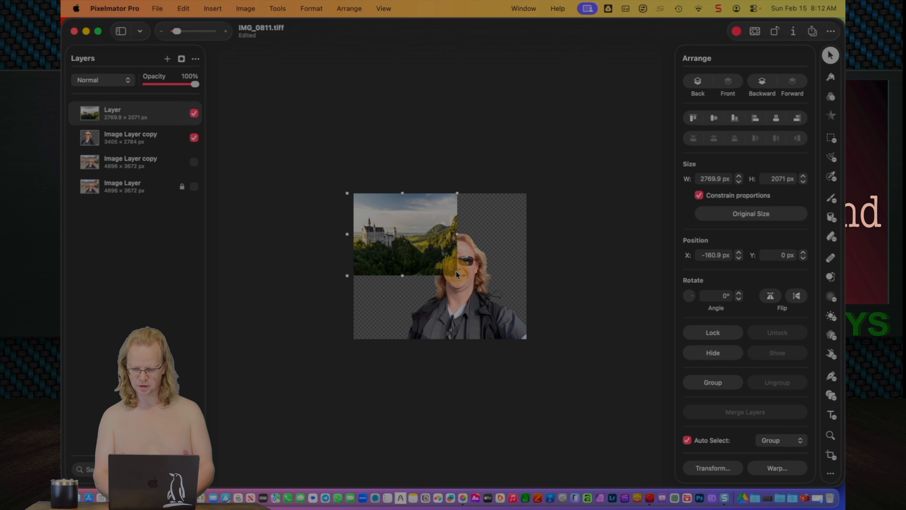
{"action": "left_click_drag", "start_coordinate": [458, 274], "coordinate": [542, 352]}
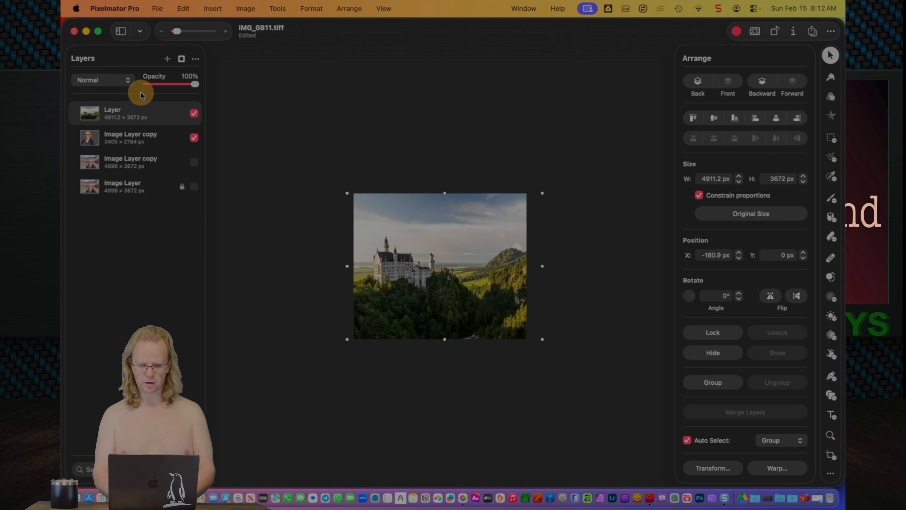
- Move the castle layer directly beneath the cut-out man's layer in the layer order
{"action": "left_click_drag", "start_coordinate": [134, 117], "coordinate": [132, 147]}
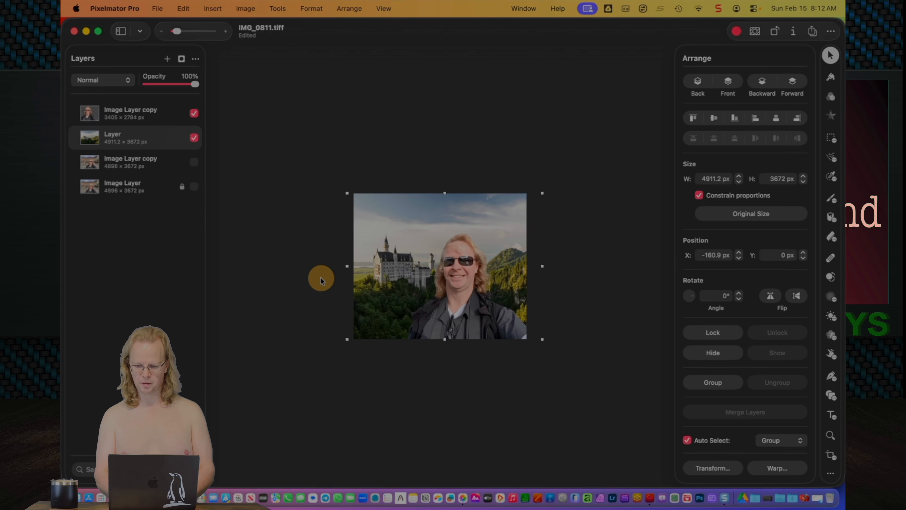
{"action": "scroll", "coordinate": [381, 266], "scroll_direction": "up", "scroll_amount": 6}
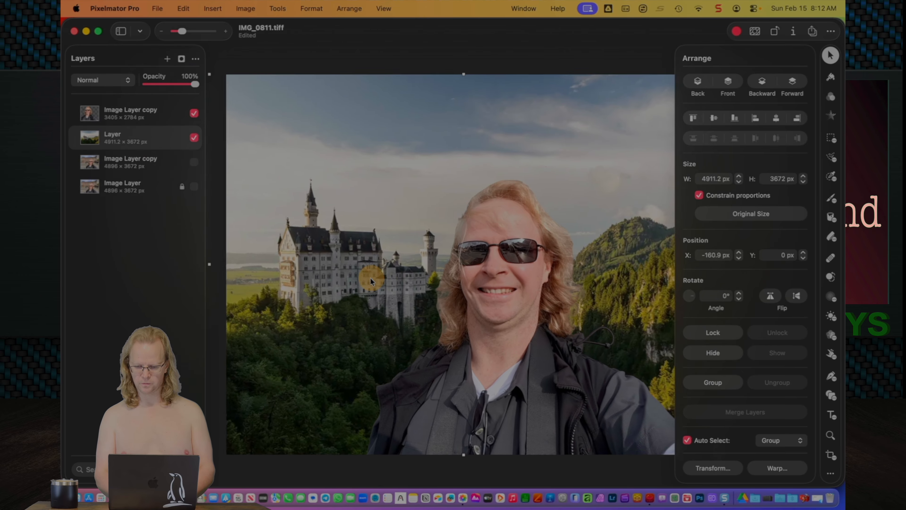